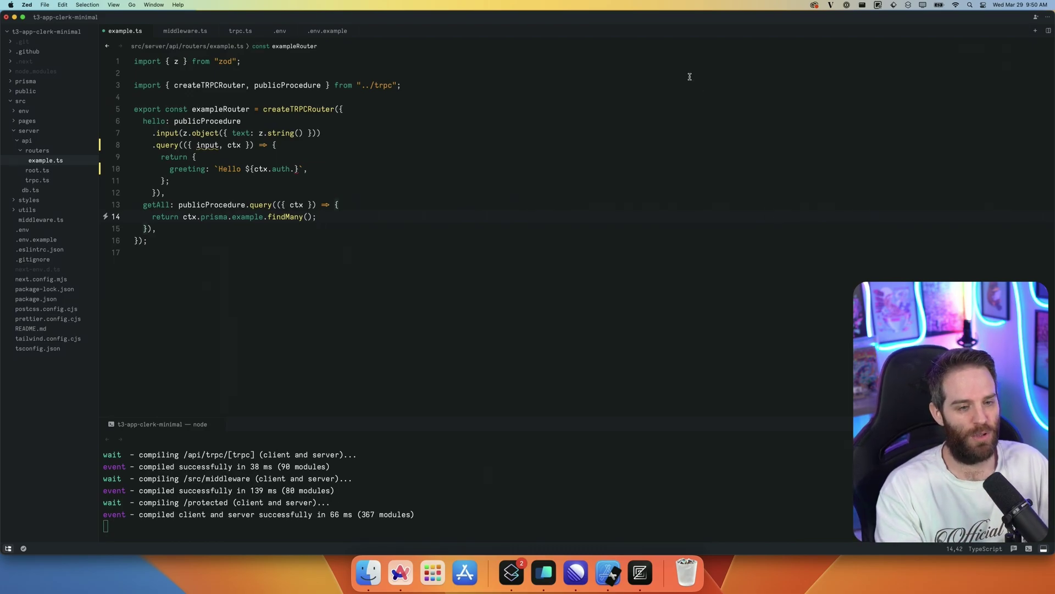
# - Complete the greeting to ctx.auth.getToken via autocomplete, then select the unused input parameter
pyautogui.click(295, 169)
pyautogui.hotkey('ctrl', 'space')
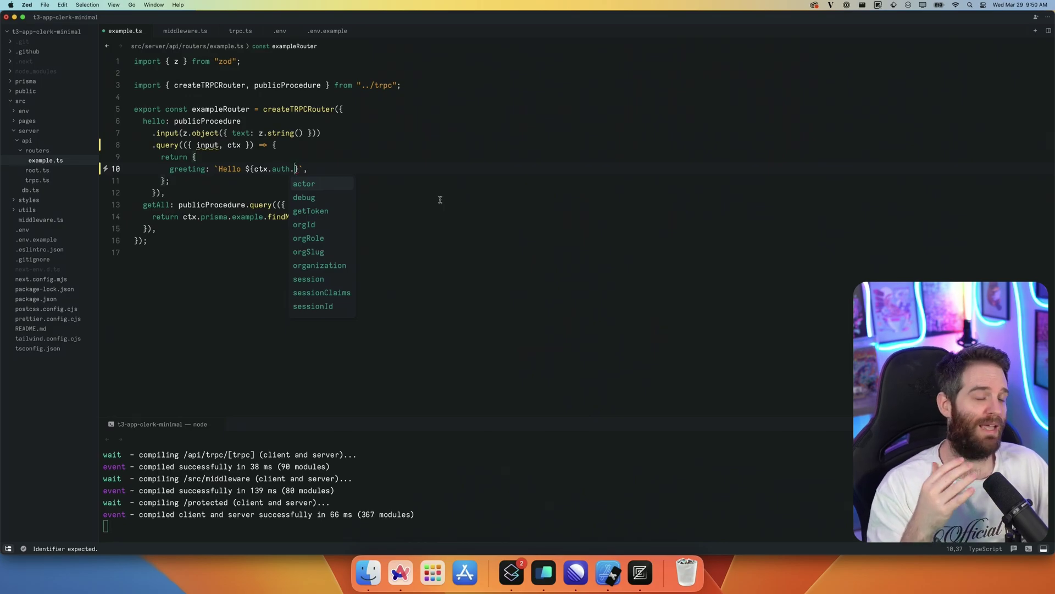
pyautogui.press('Down')
pyautogui.press('Down')
pyautogui.press('Return')
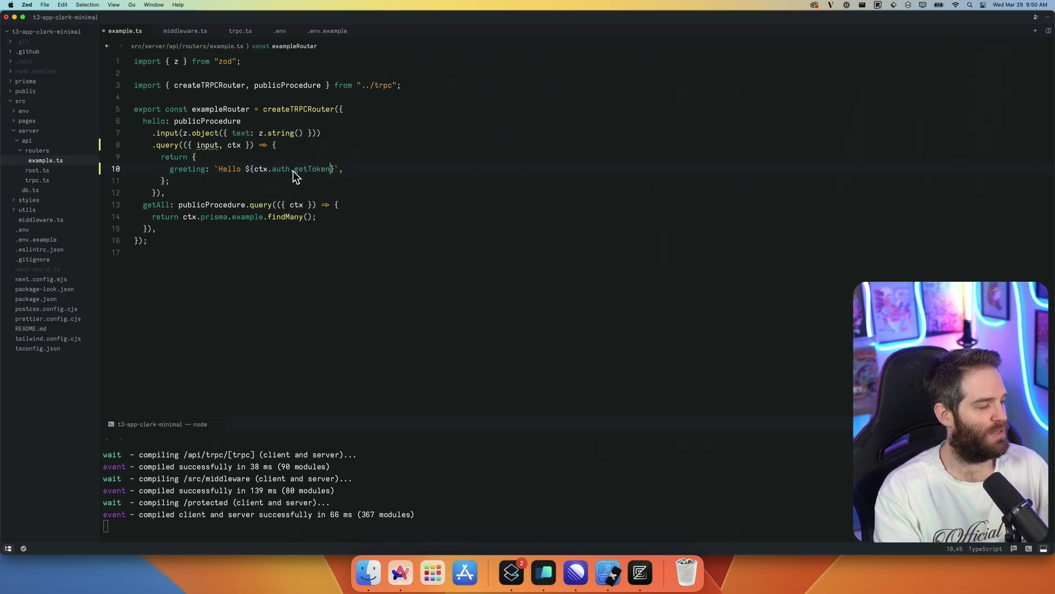
pyautogui.doubleClick(209, 144)
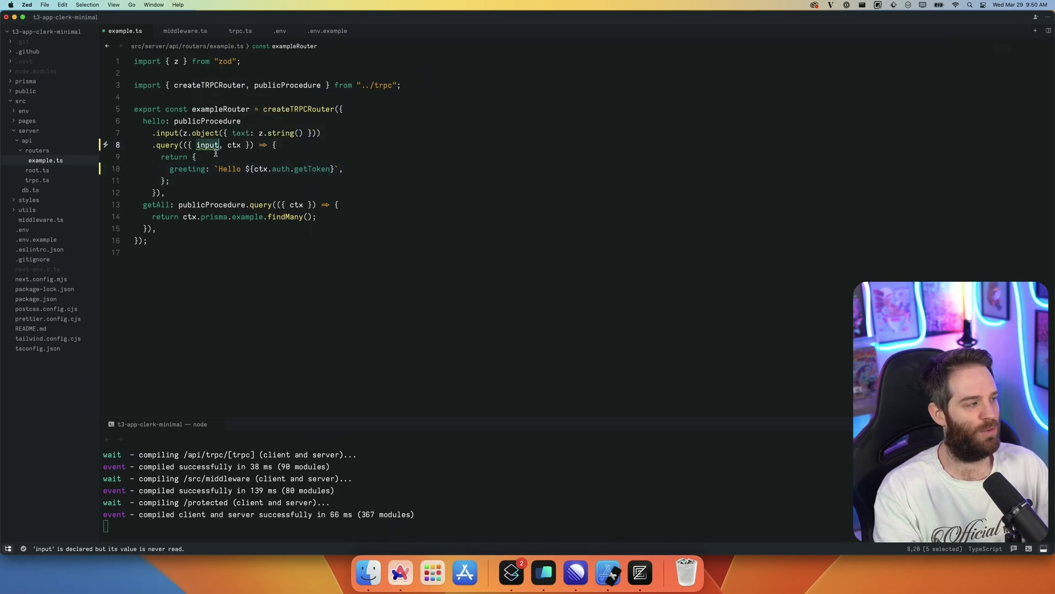
pyautogui.moveTo(207, 145)
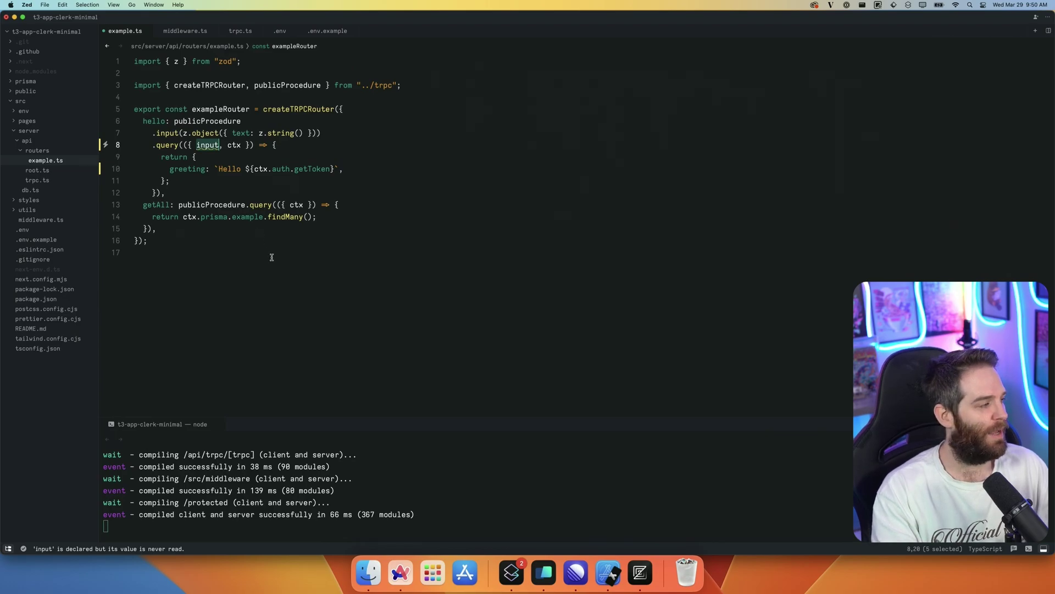
# - Find and open src/pages/_app.tsx through the Cmd+P file search
pyautogui.press('super+p')
pyautogui.write('gtej')
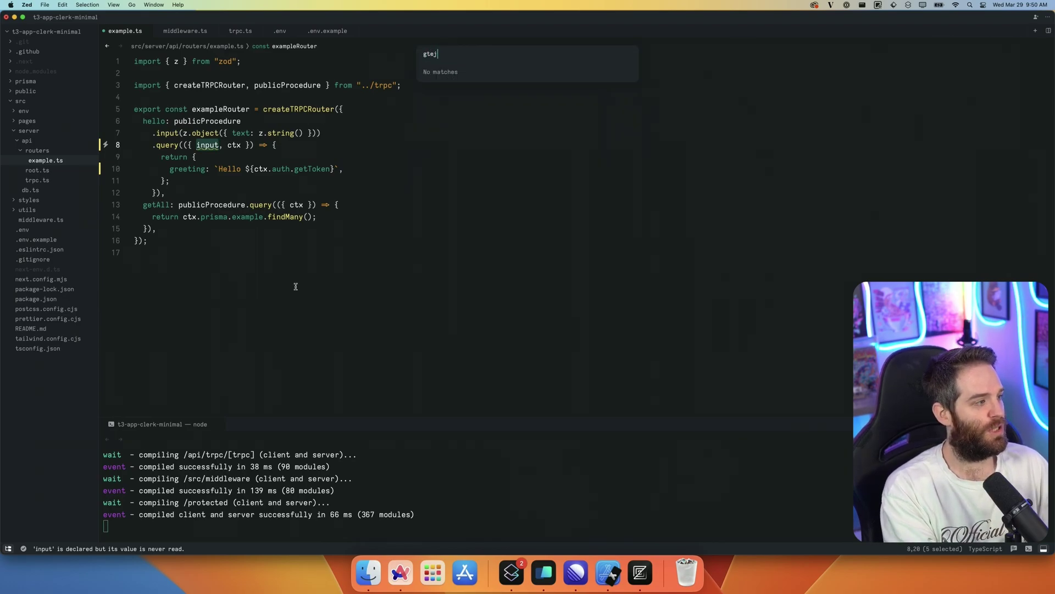
pyautogui.press('Down')
pyautogui.press('Down')
pyautogui.press('Down')
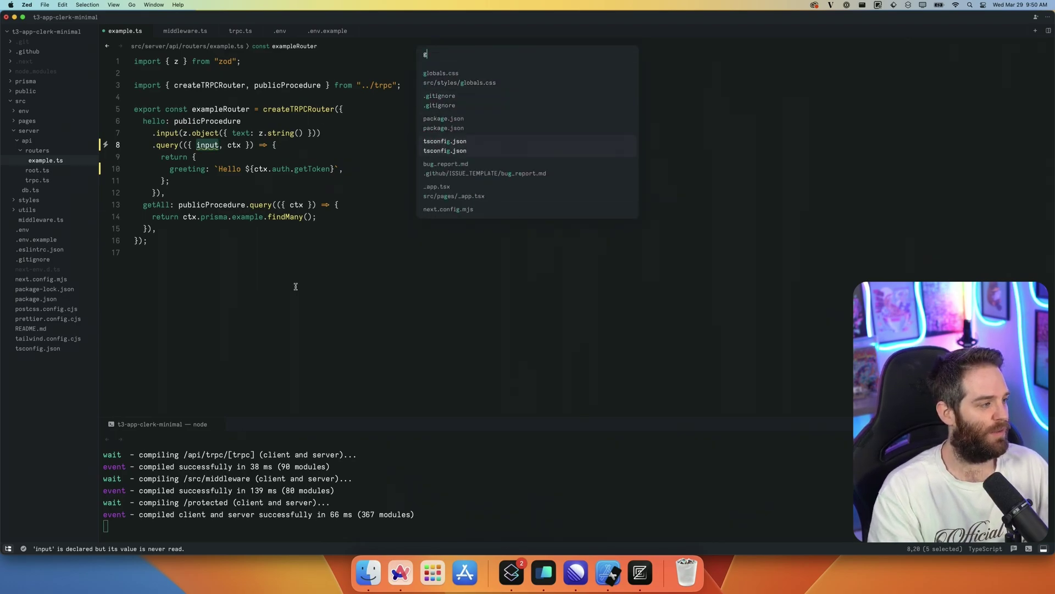
pyautogui.press('Down')
pyautogui.press('Down')
pyautogui.press('Return')
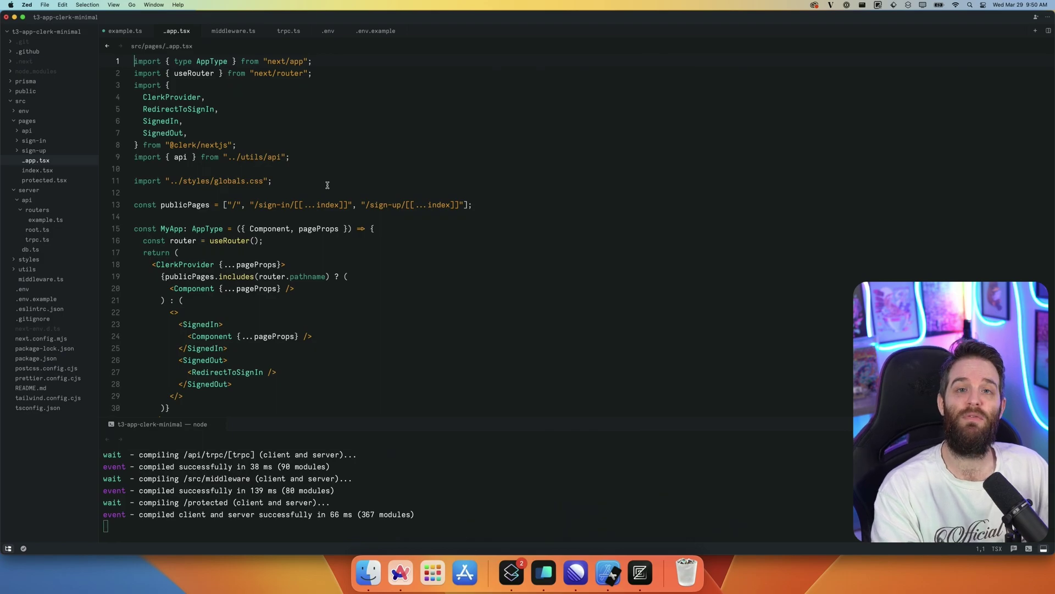
# - Run 'zed: open settings' from the command palette to open settings.json
pyautogui.press('super+shift+p')
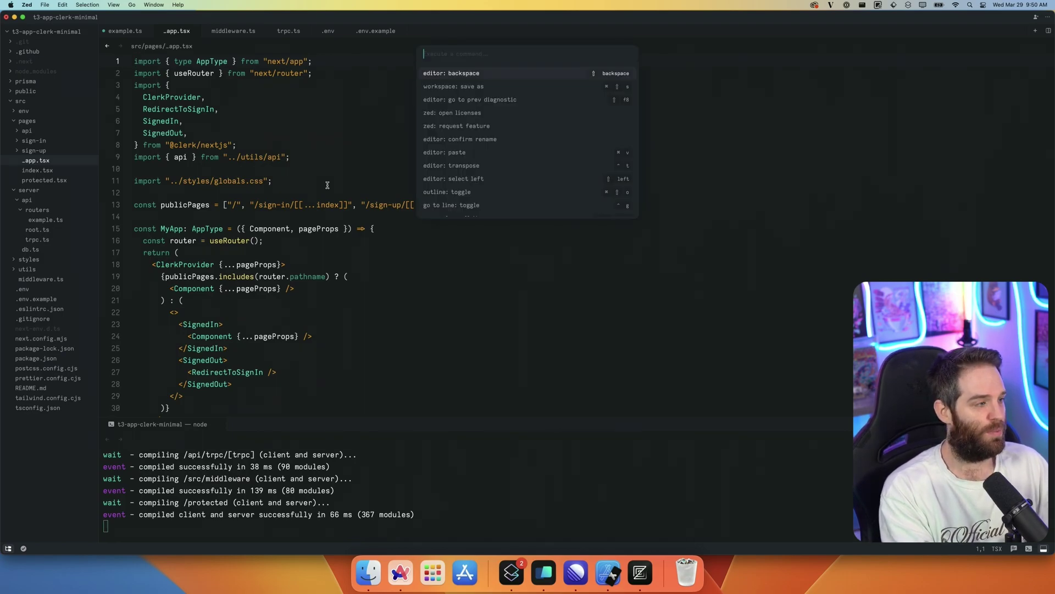
pyautogui.write('szett')
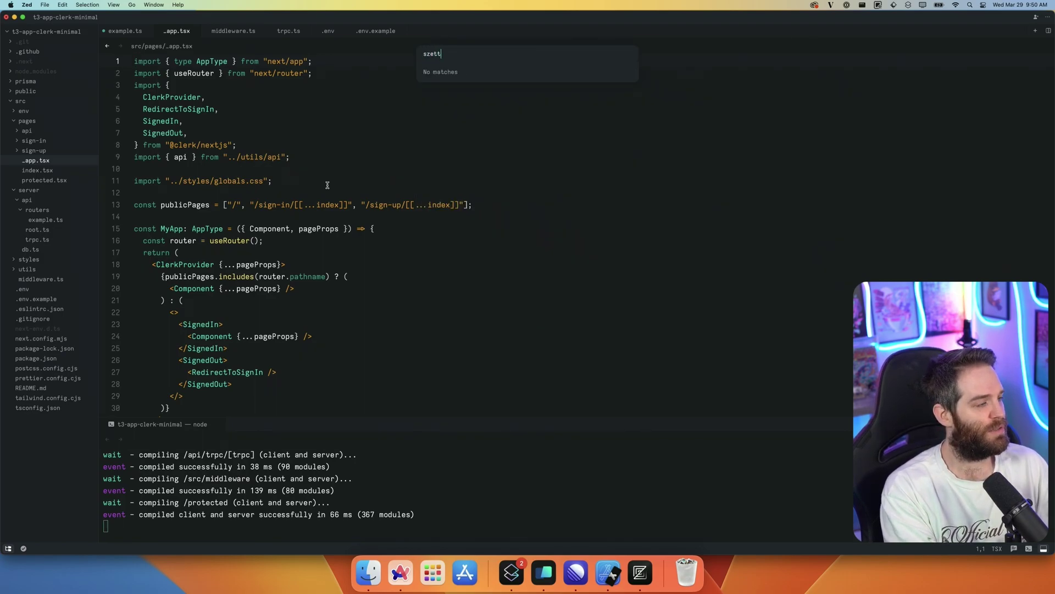
pyautogui.press('BackSpace')
pyautogui.press('BackSpace')
pyautogui.press('BackSpace')
pyautogui.write('setting')
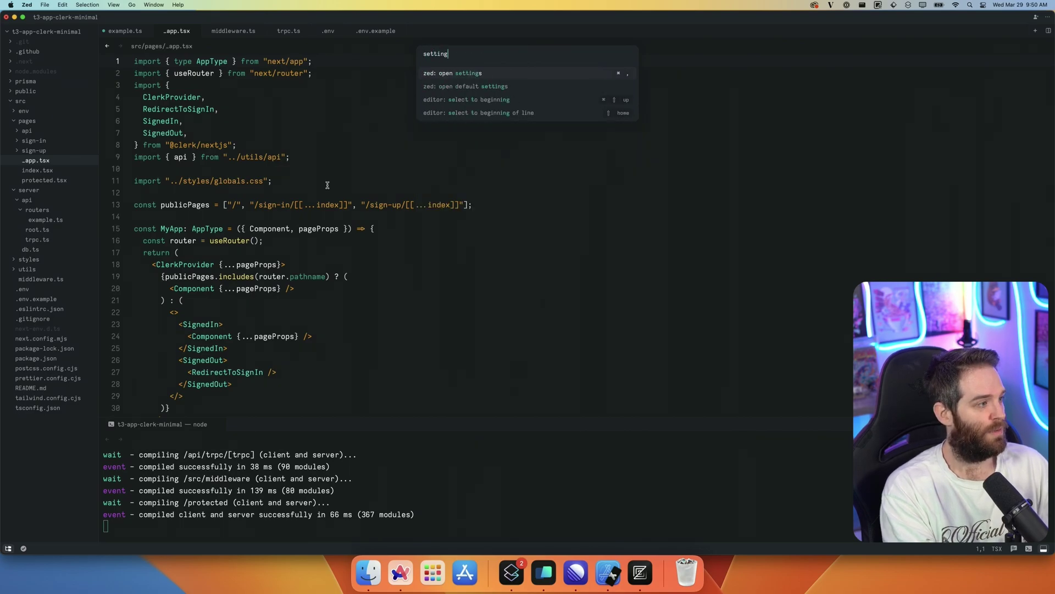
pyautogui.press('Return')
# - Add a vim_mode entry after preferred_line_length via autocomplete, then remove it again
pyautogui.click(301, 213)
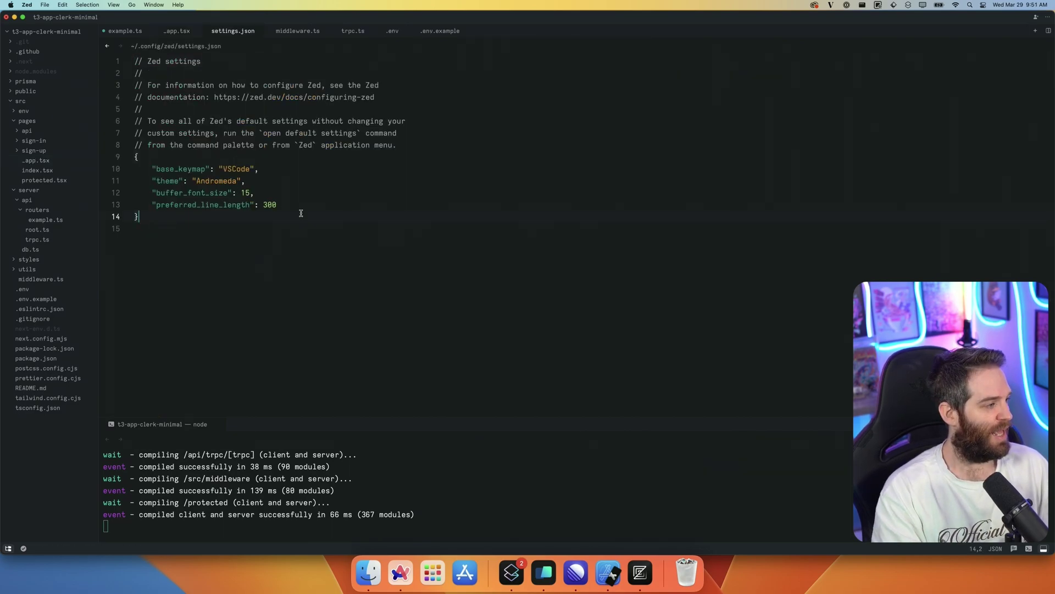
pyautogui.click(297, 201)
pyautogui.write(',')
pyautogui.press('Return')
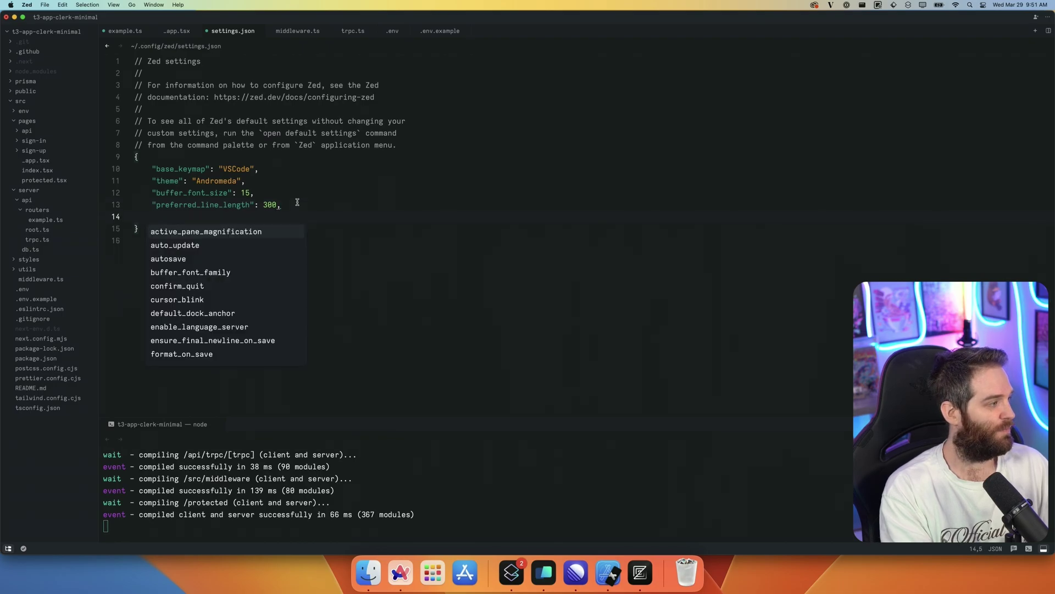
pyautogui.write('vim')
pyautogui.press('Return')
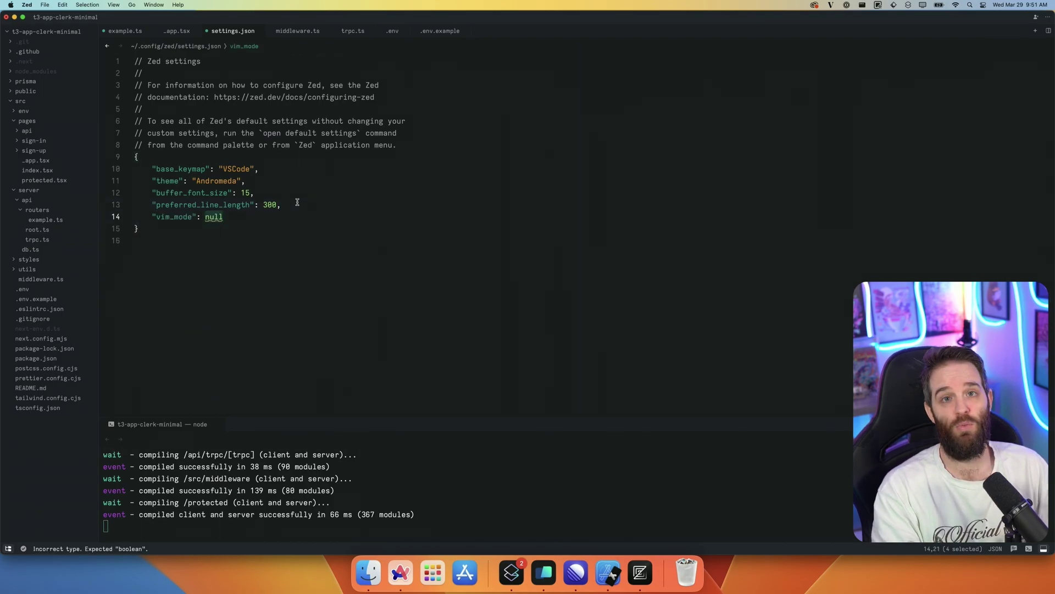
pyautogui.press('super+z')
pyautogui.press('BackSpace')
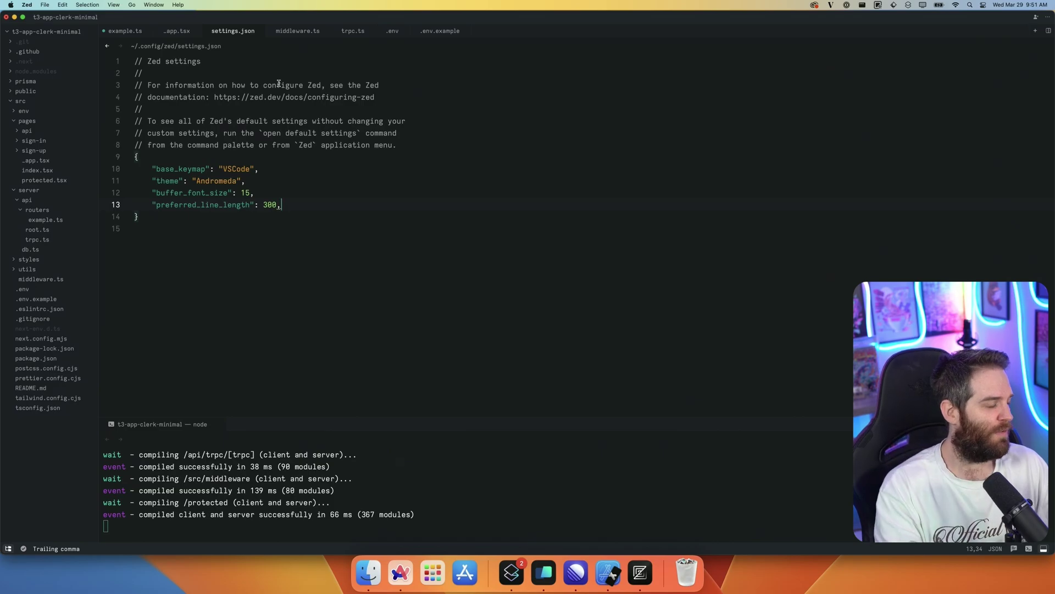
# - Clear the base_keymap value, browse the valid keymap choices and set it back to VSCode
pyautogui.doubleClick(166, 167)
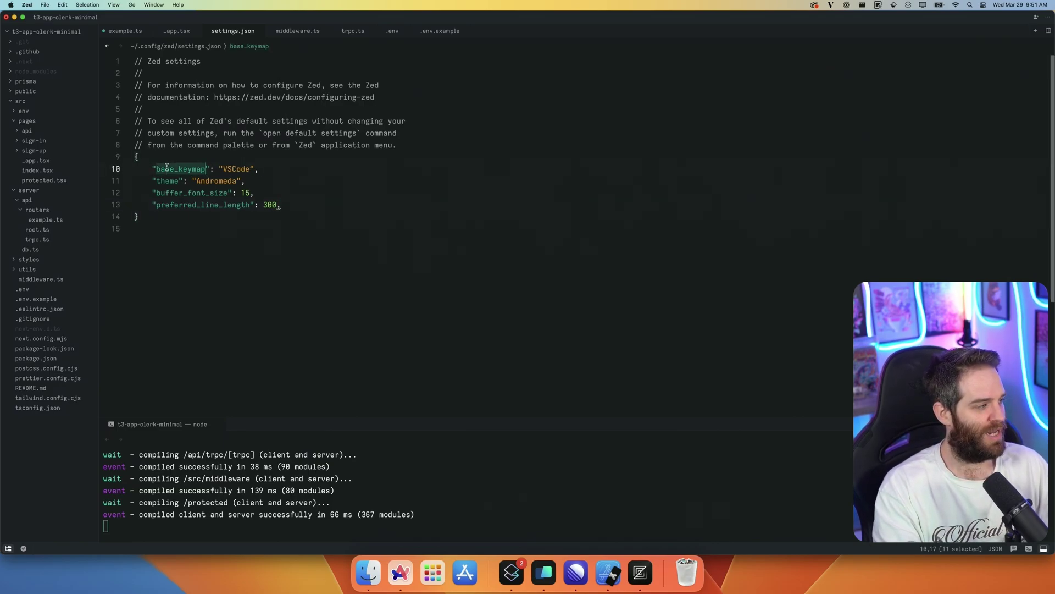
pyautogui.doubleClick(228, 169)
pyautogui.press('BackSpace')
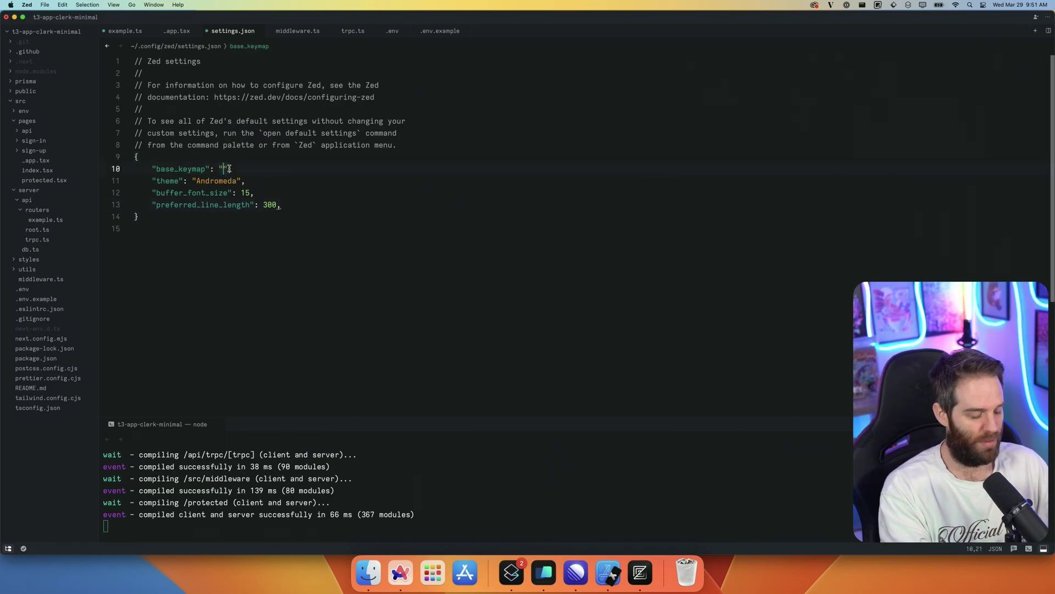
pyautogui.press('Down')
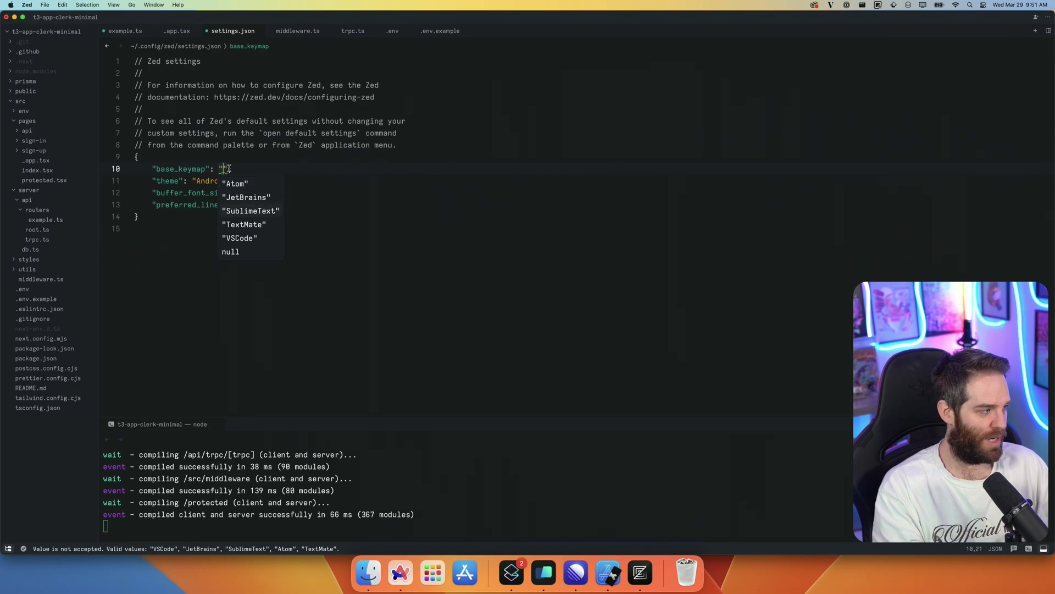
pyautogui.press('Down')
pyautogui.press('Down')
pyautogui.press('Return')
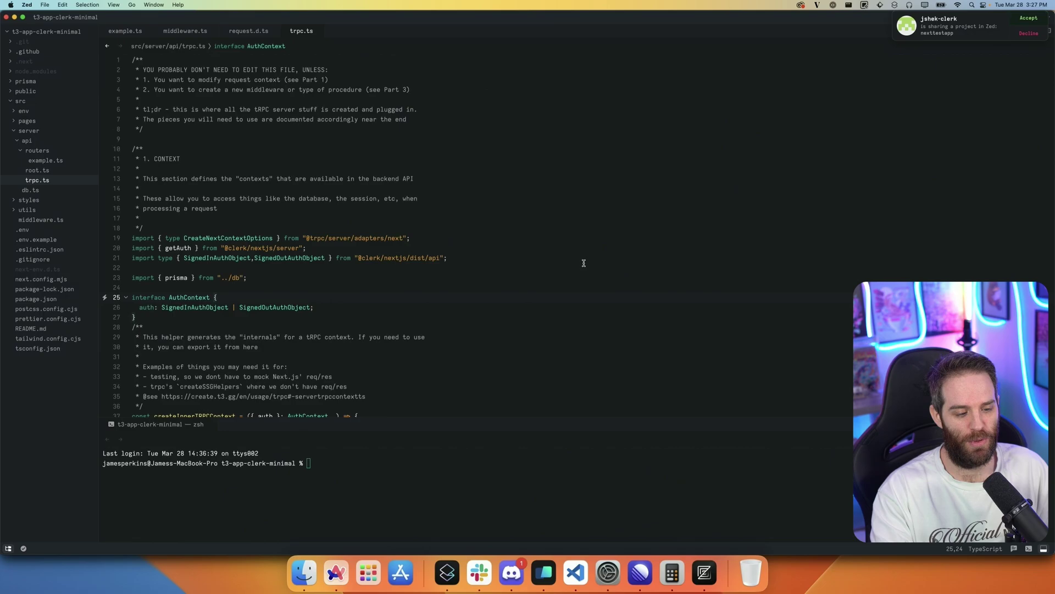
# - Accept the collaborator's project-sharing invitation from the title-bar notification
pyautogui.click(1031, 18)
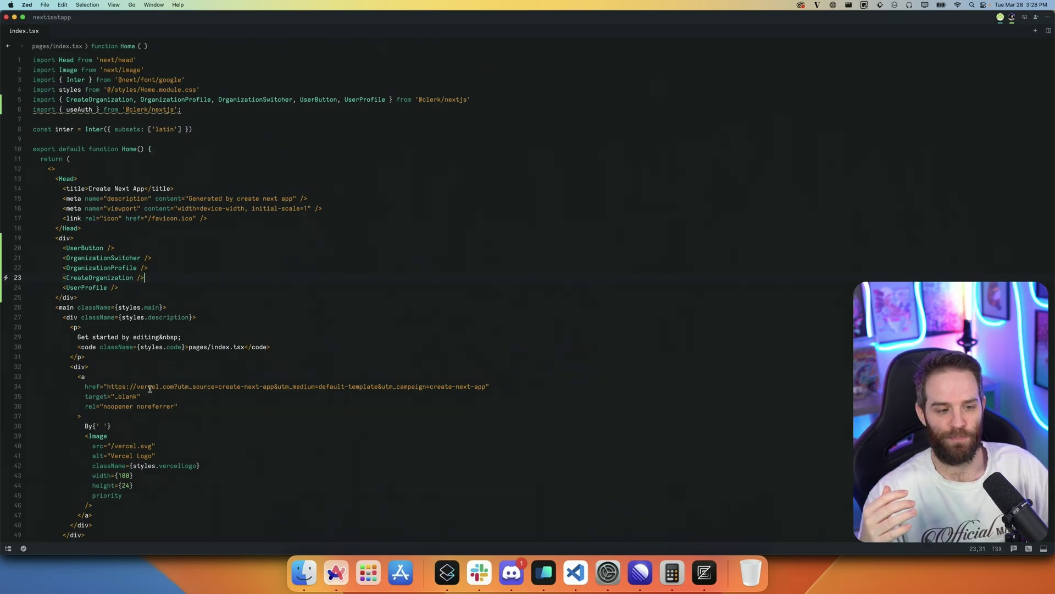
# - Delete the CreateOrganization, OrganizationSwitcher and OrganizationProfile lines, leaving a new line after UserProfile
pyautogui.press('super+shift+Left')
pyautogui.press('BackSpace')
pyautogui.press('BackSpace')
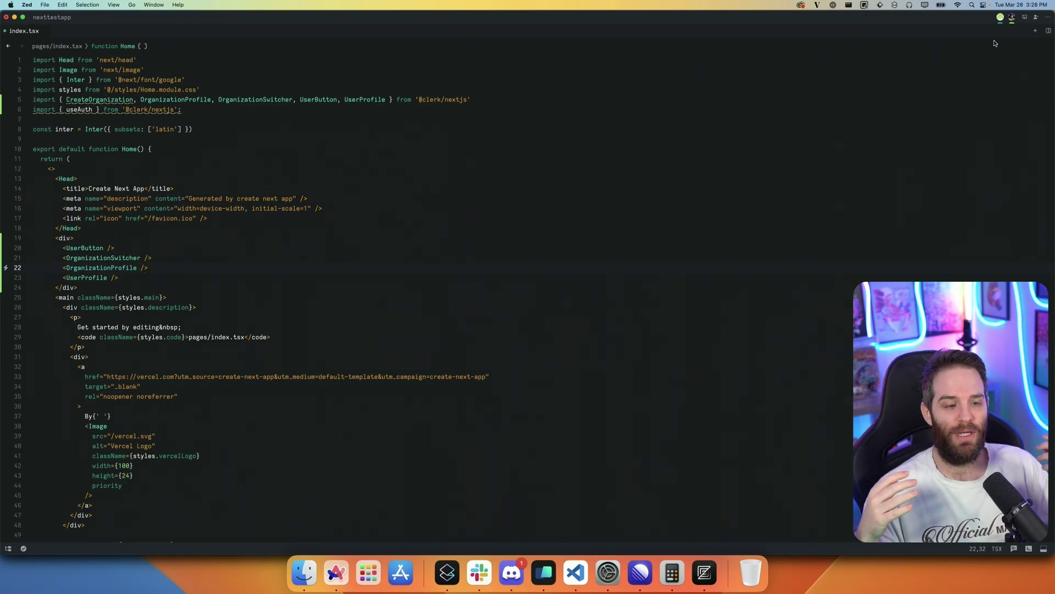
pyautogui.hotkey('shift', 'Up')
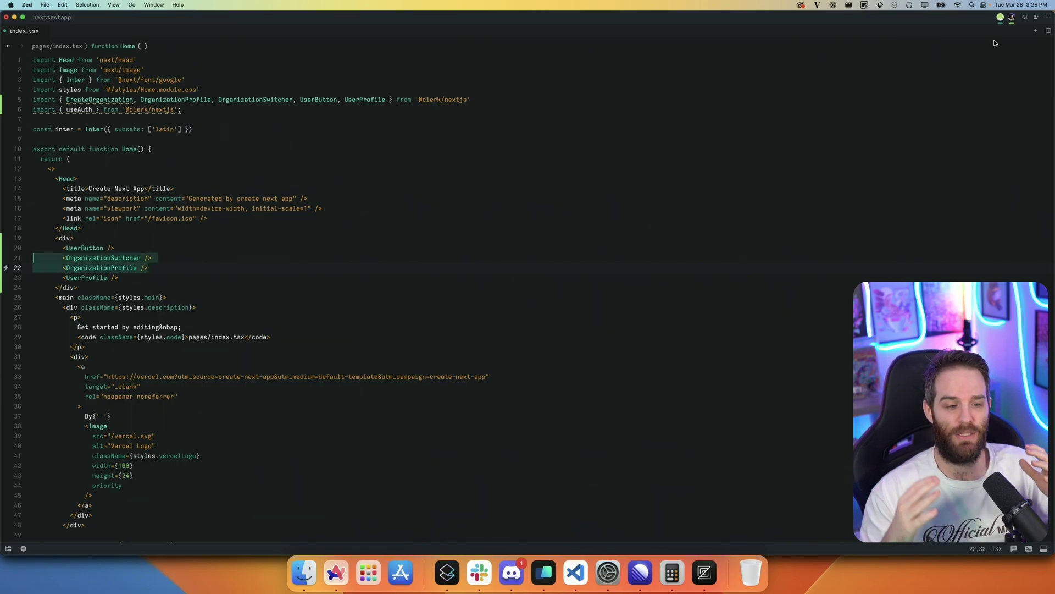
pyautogui.press('BackSpace')
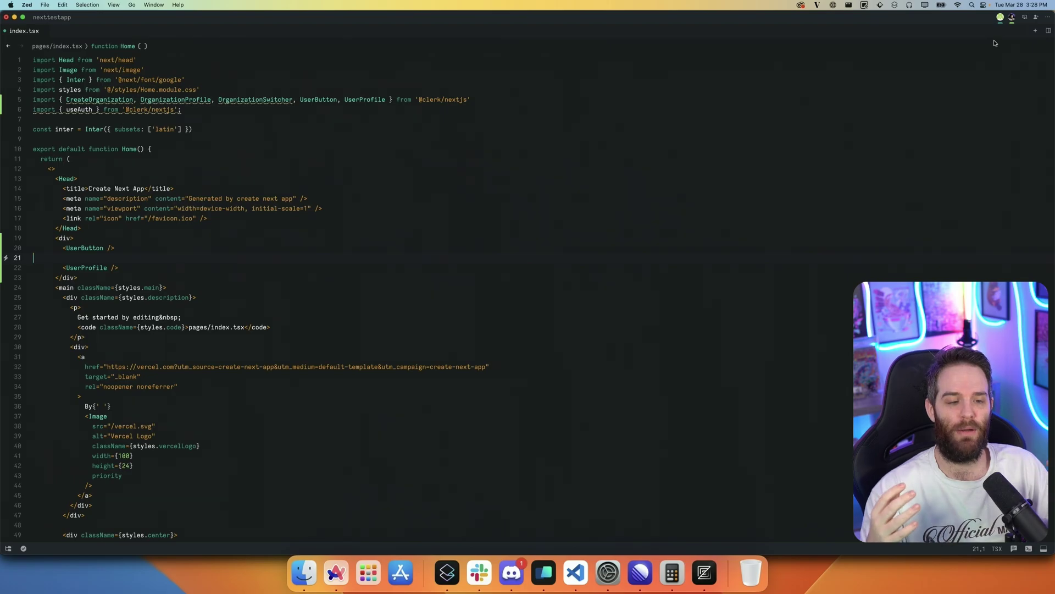
pyautogui.press('BackSpace')
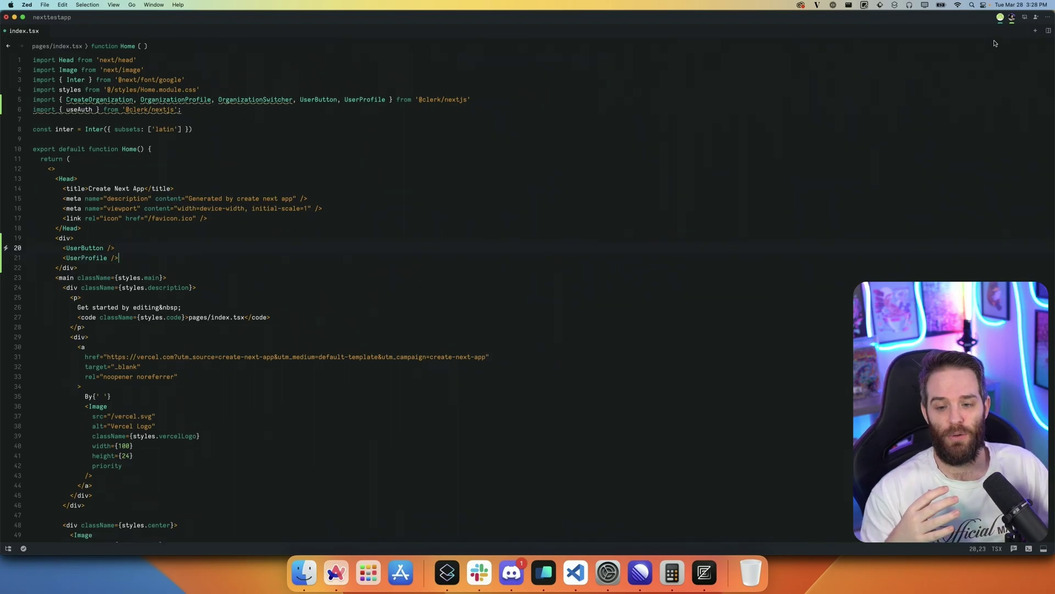
pyautogui.press('Return')
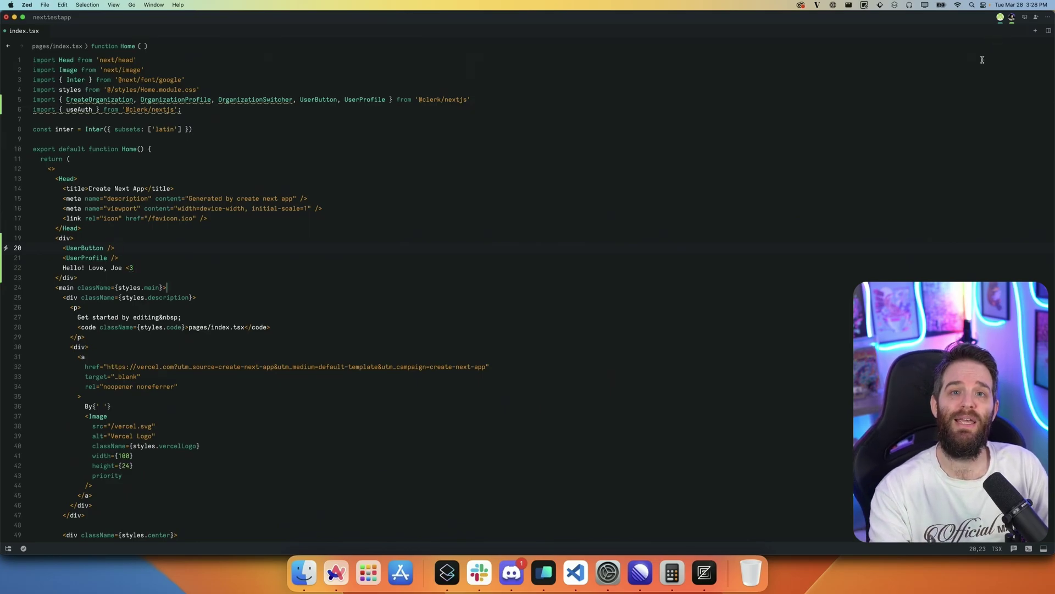
# - Follow the collaborator's shared screen from their avatar in the title bar
pyautogui.click(1000, 19)
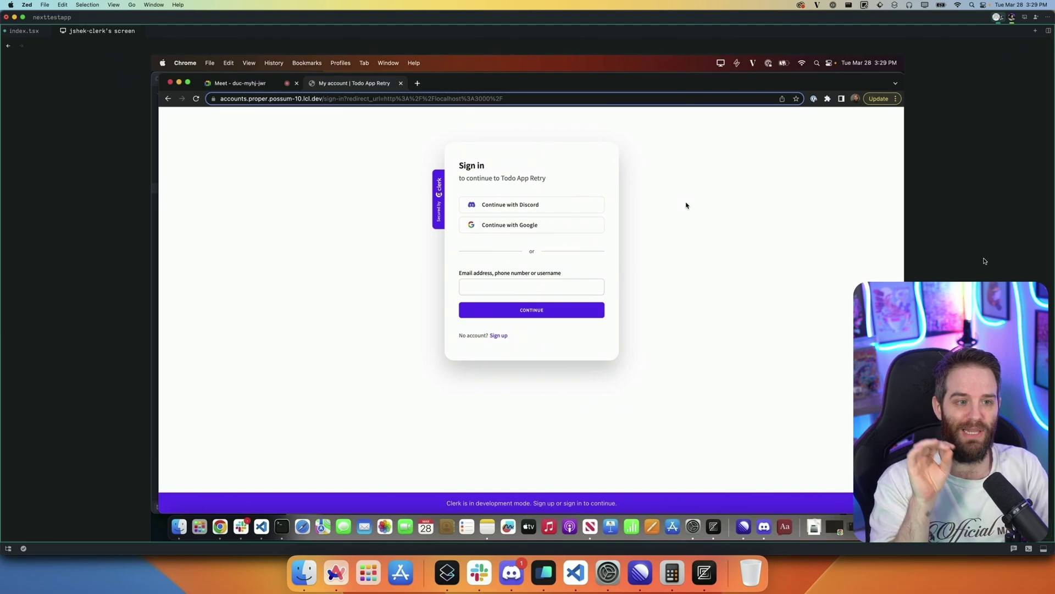
# - Watch the shared screen, flipping between it and the shared index.tsx tab as the app reloads
pyautogui.click(536, 226)
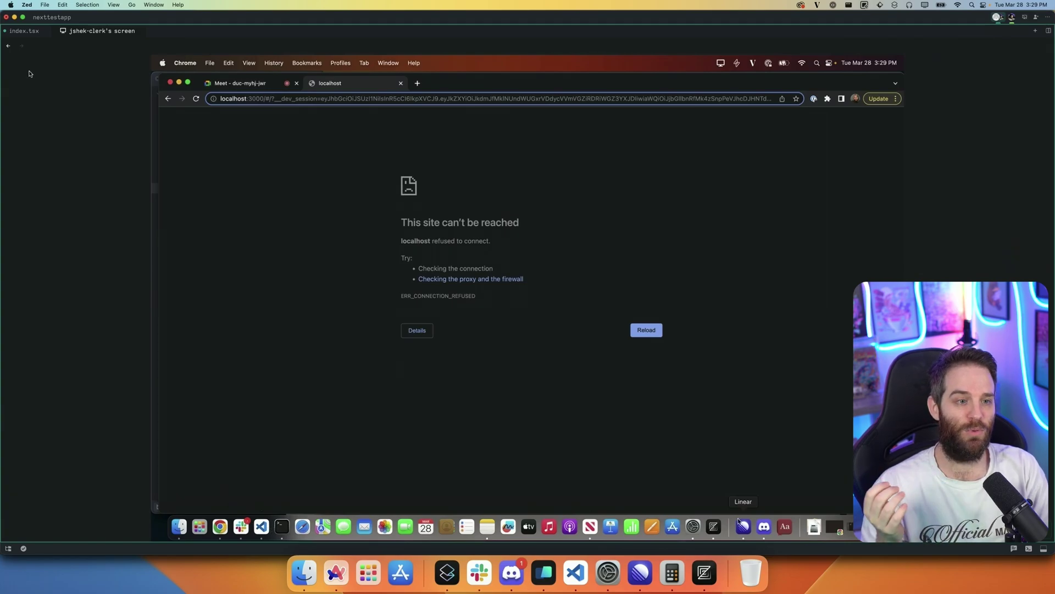
pyautogui.hotkey('ctrl', 'shift', 'Tab')
pyautogui.hotkey('ctrl', 'Tab')
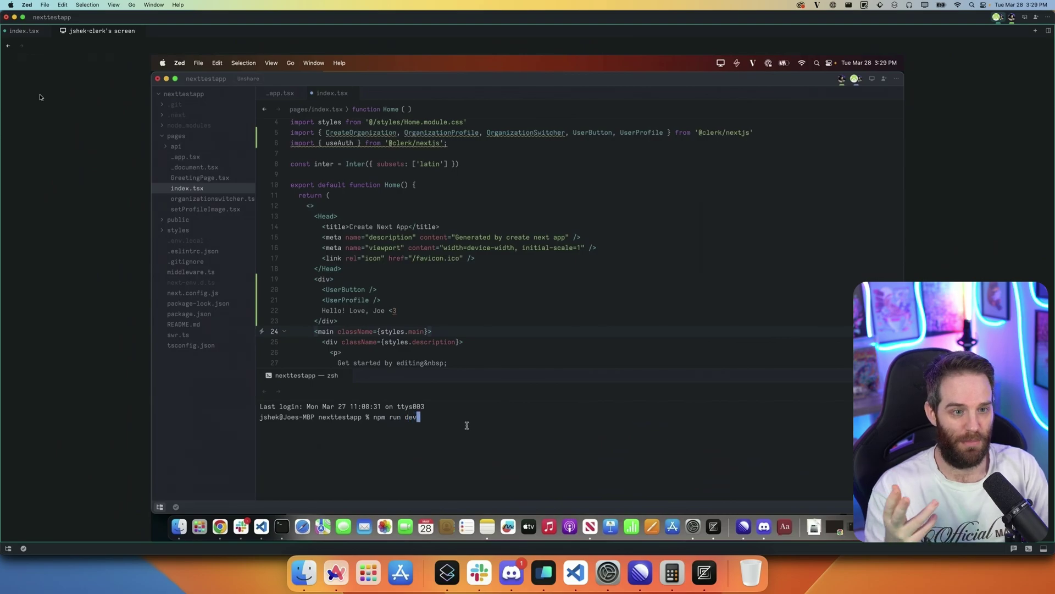
pyautogui.press('Return')
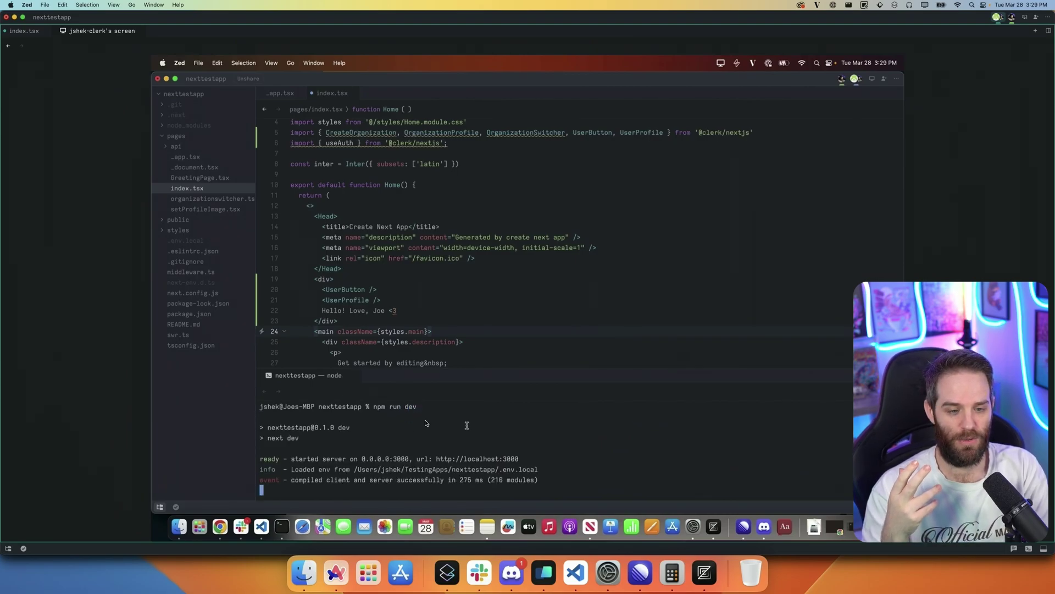